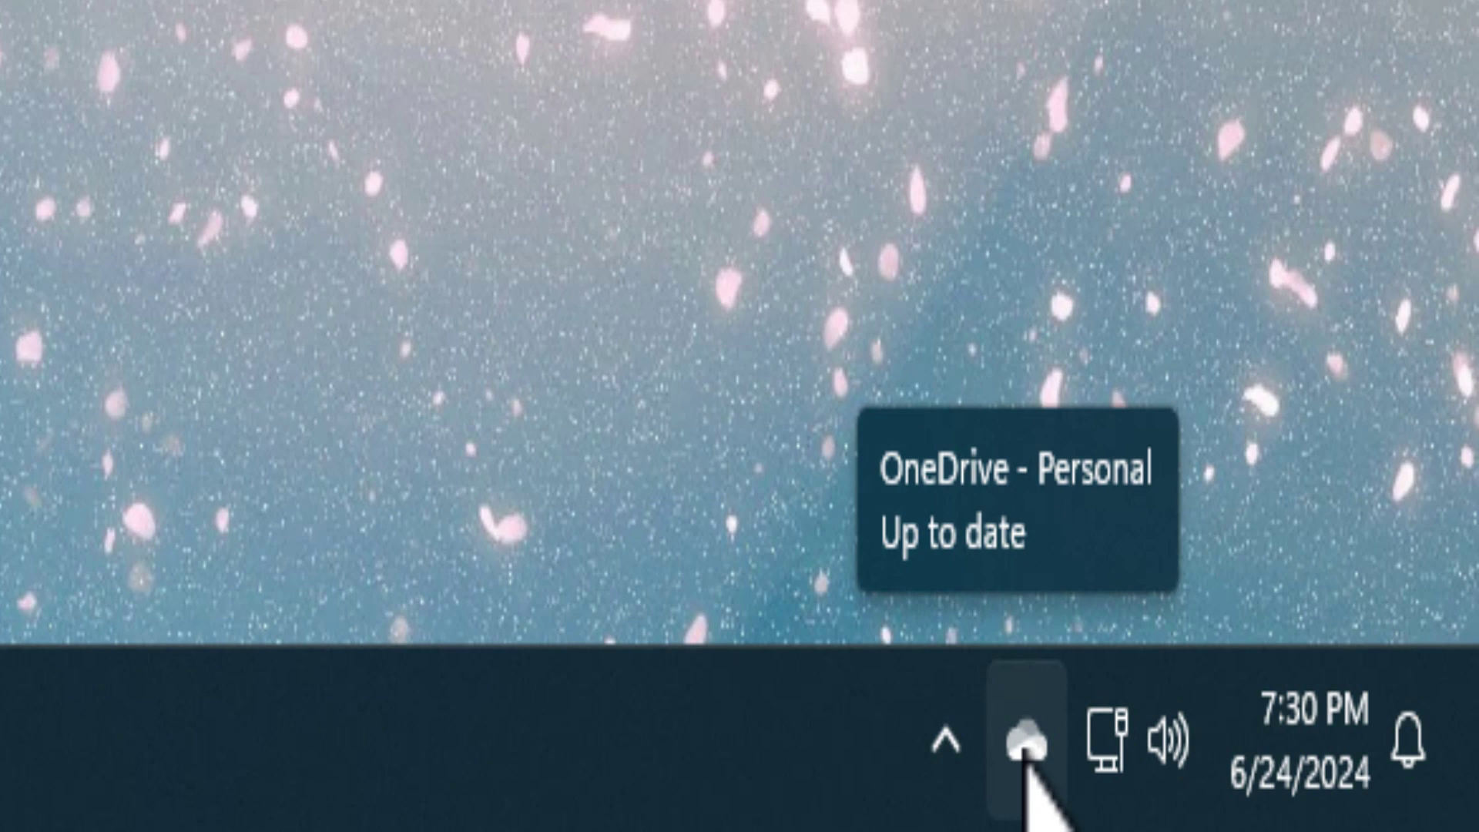
Open OneDrive Settings from the tray icon's Help & Settings menu.
{"action": "left_click", "coordinate": [826, 708]}
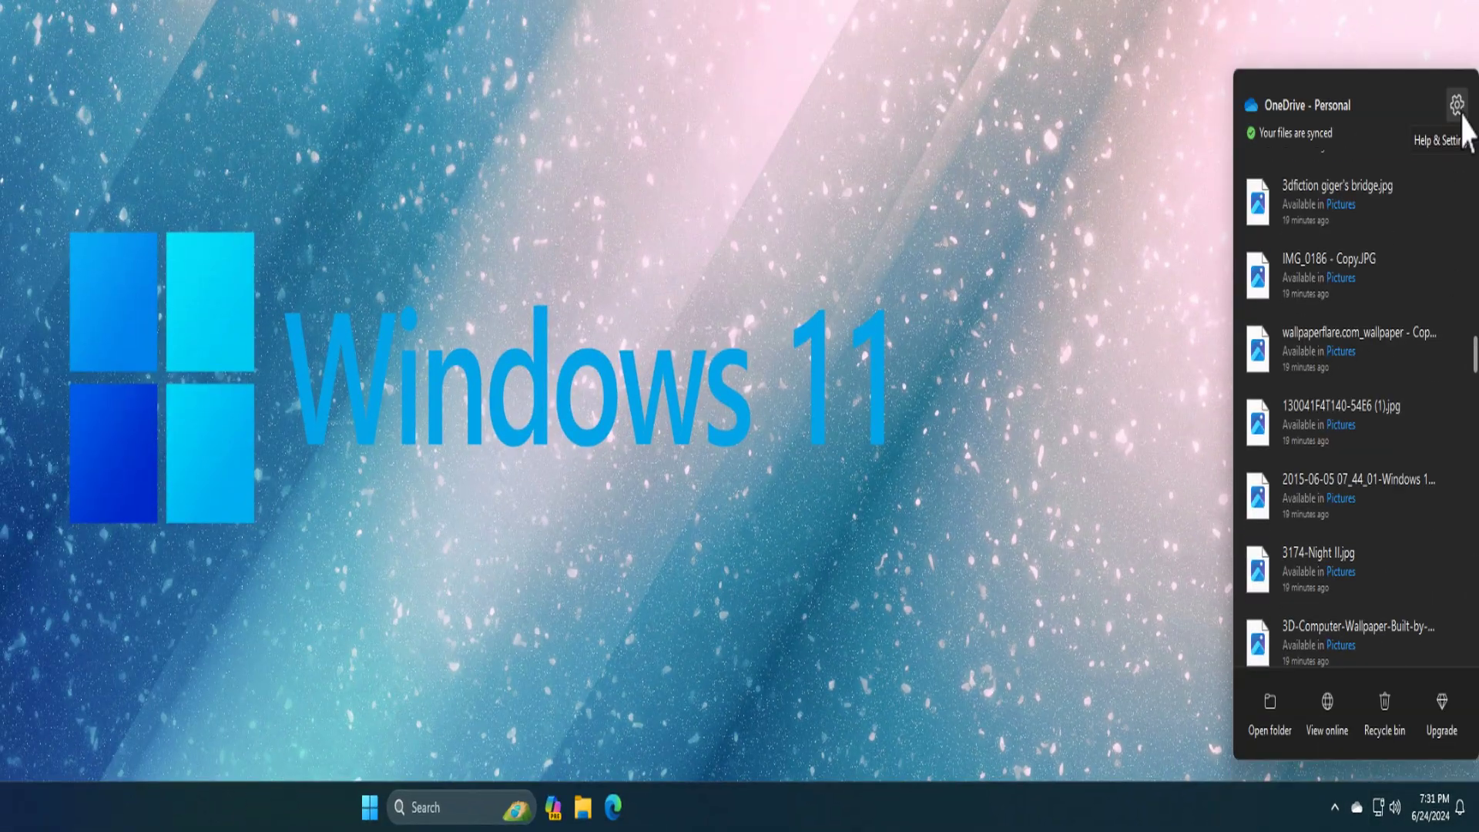
{"action": "left_click", "coordinate": [1458, 106]}
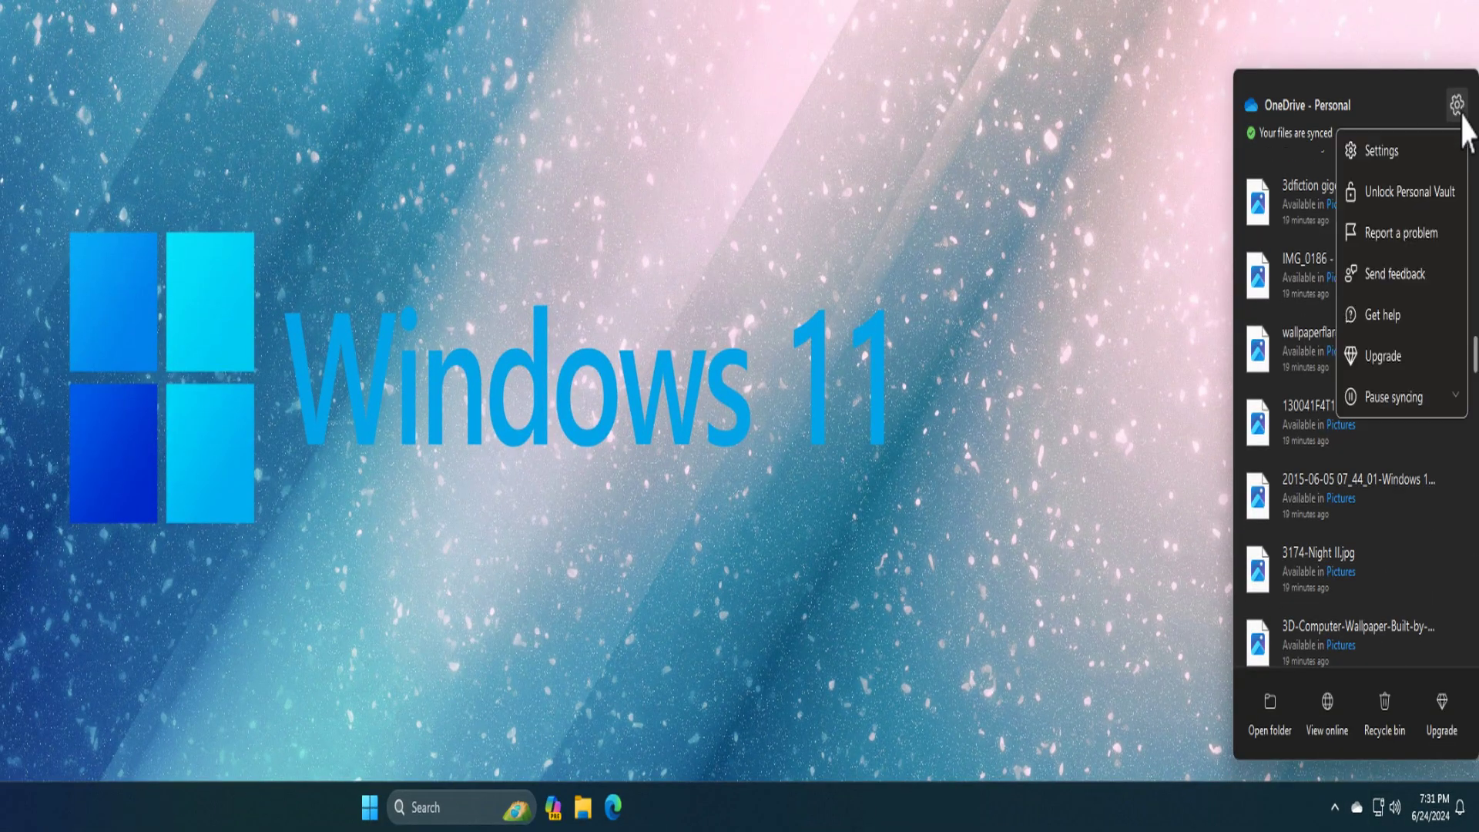
{"action": "left_click", "coordinate": [1383, 150]}
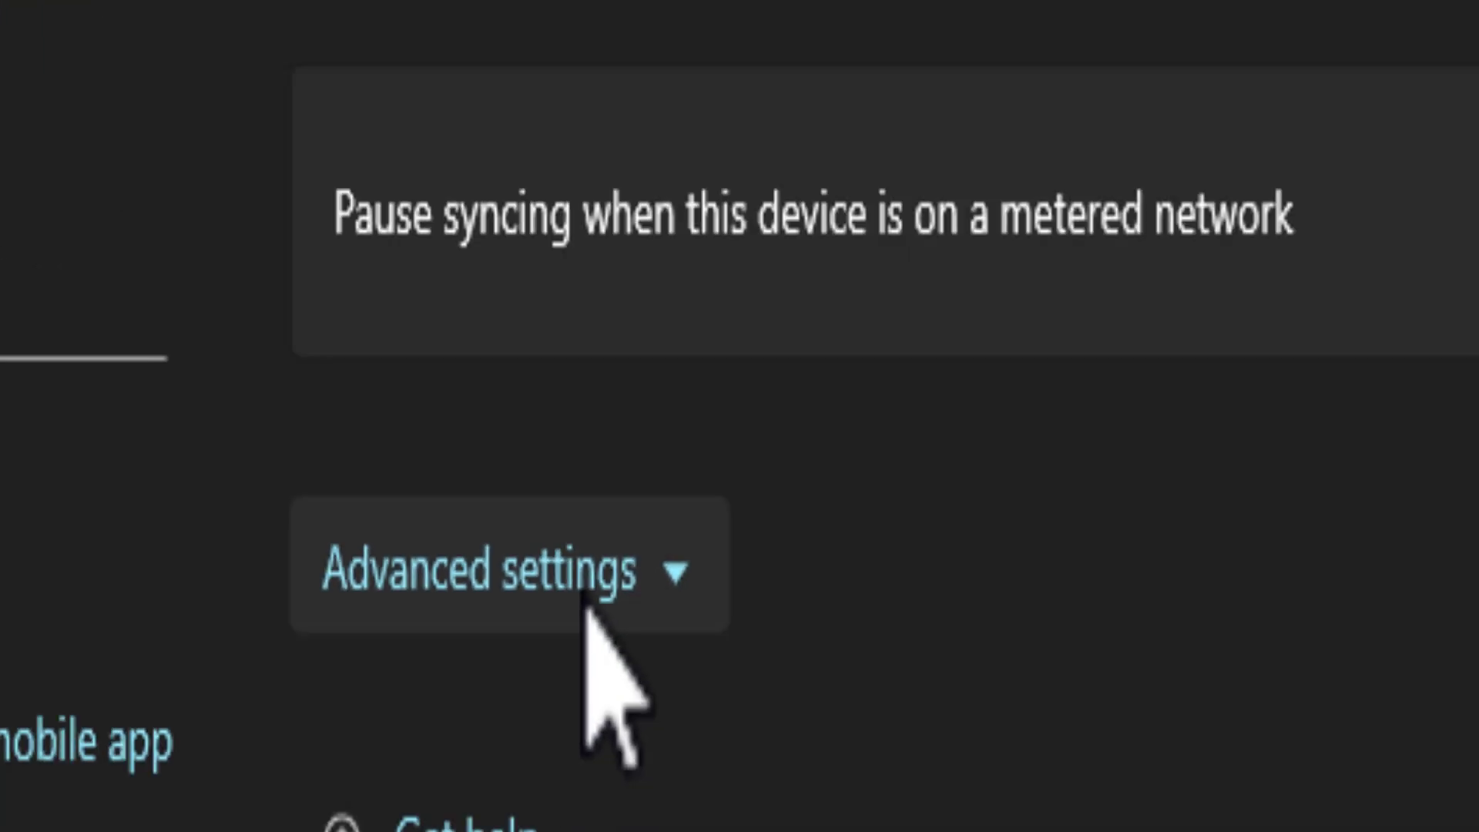
Expand Advanced settings to show the download and upload rate limits.
{"action": "left_click", "coordinate": [696, 732]}
{"action": "scroll", "coordinate": [830, 232], "scroll_direction": "up", "scroll_amount": 3}
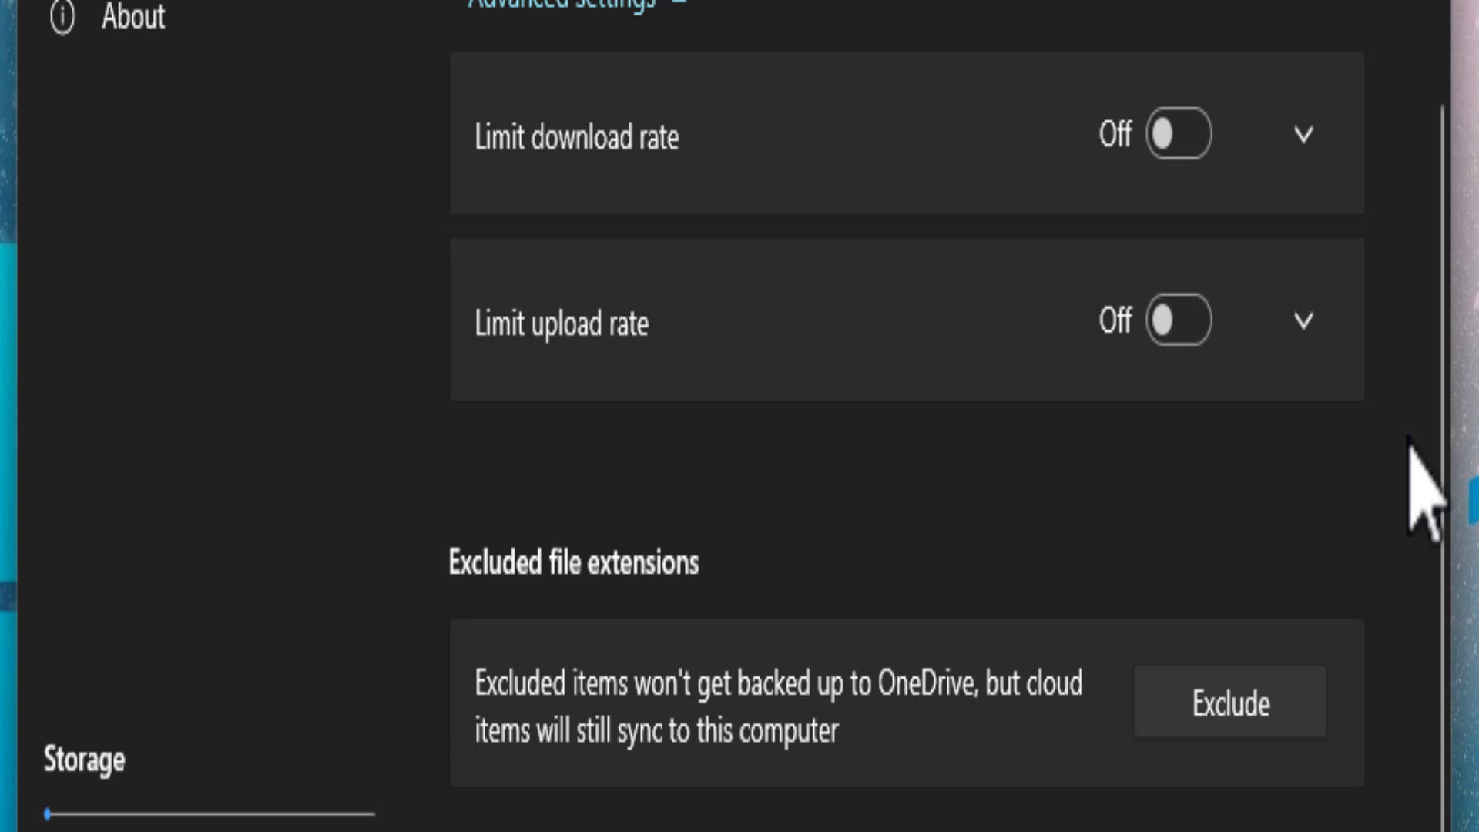
Turn on Limit download rate and expand it to show the 125 KB/s limit.
{"action": "left_click", "coordinate": [1180, 135]}
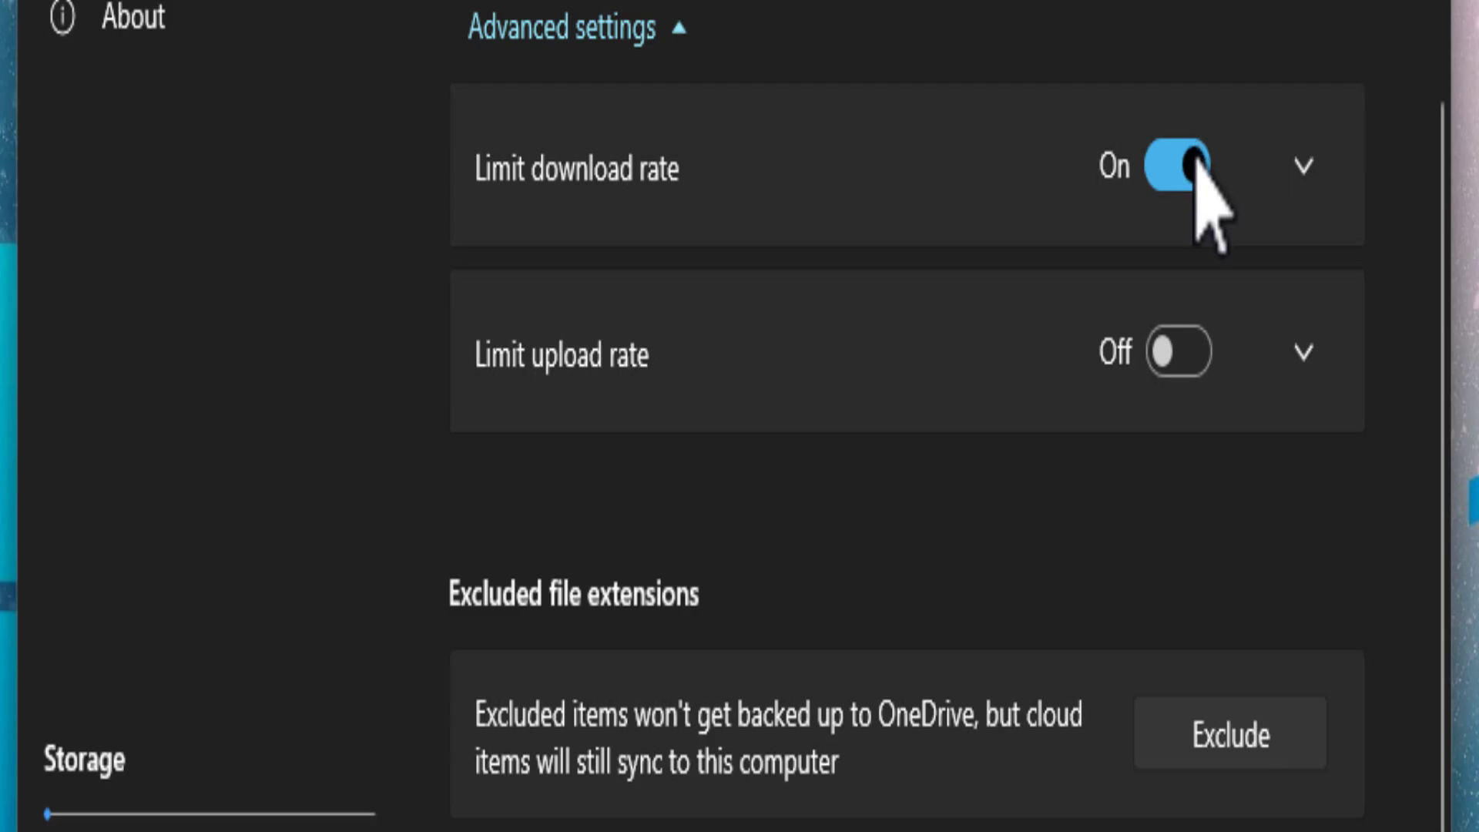
{"action": "left_click", "coordinate": [1304, 168]}
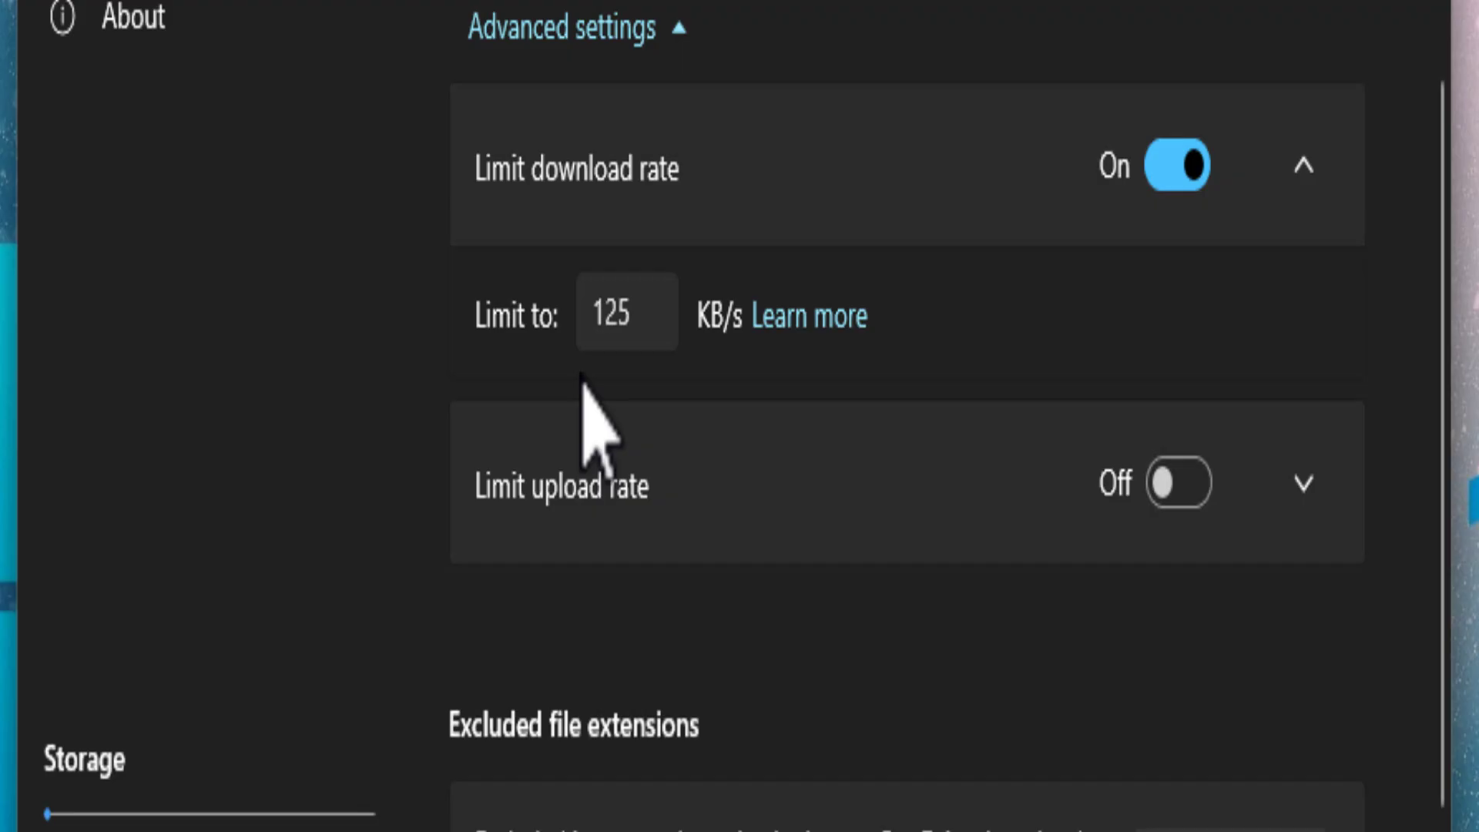
Turn on Limit upload rate with a fixed 125 KB/s limit.
{"action": "key", "text": "space"}
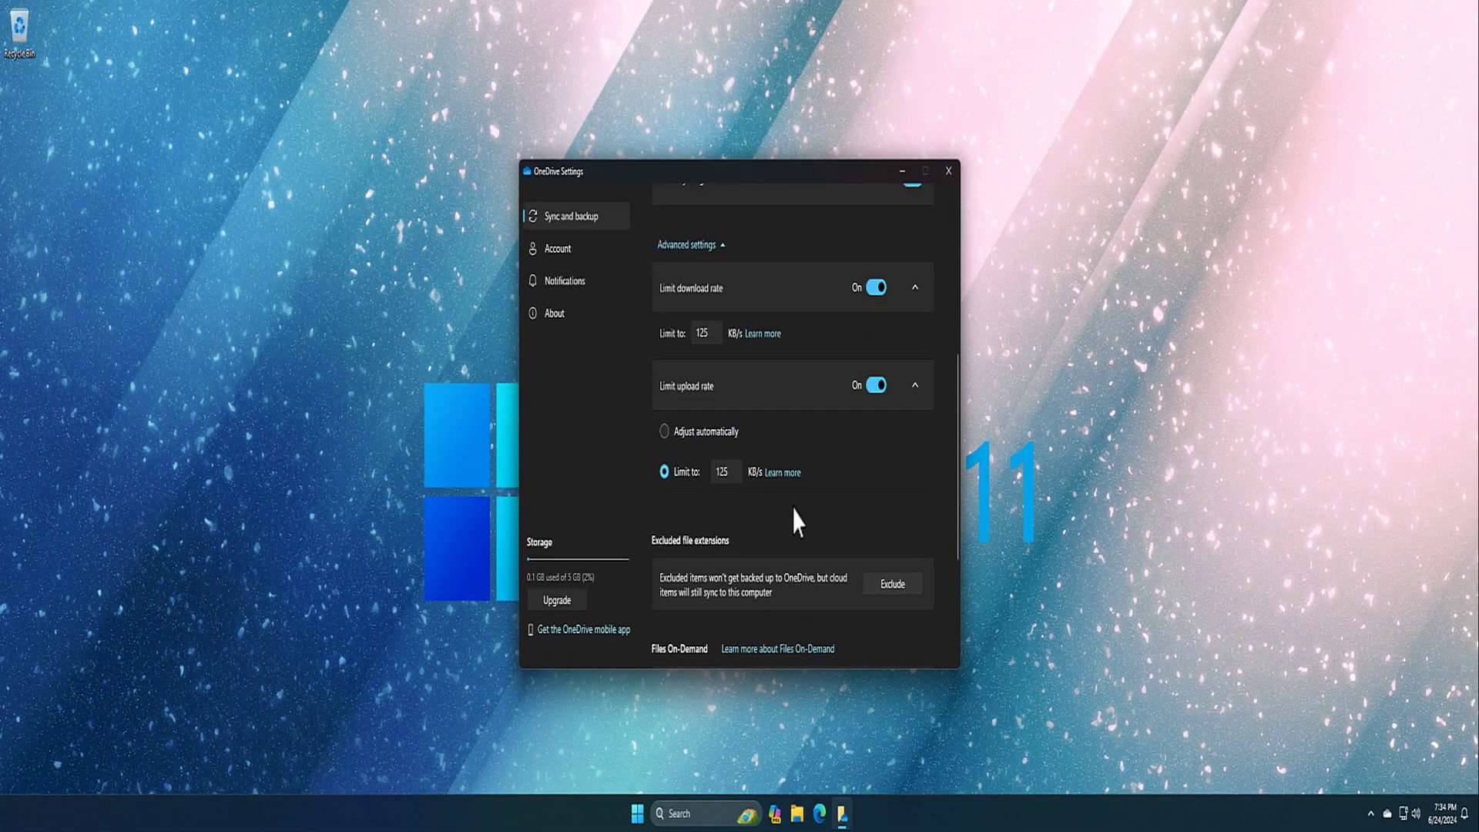
{"action": "scroll", "coordinate": [777, 465], "scroll_direction": "up", "scroll_amount": 1}
{"action": "scroll", "coordinate": [776, 465], "scroll_direction": "up", "scroll_amount": 3}
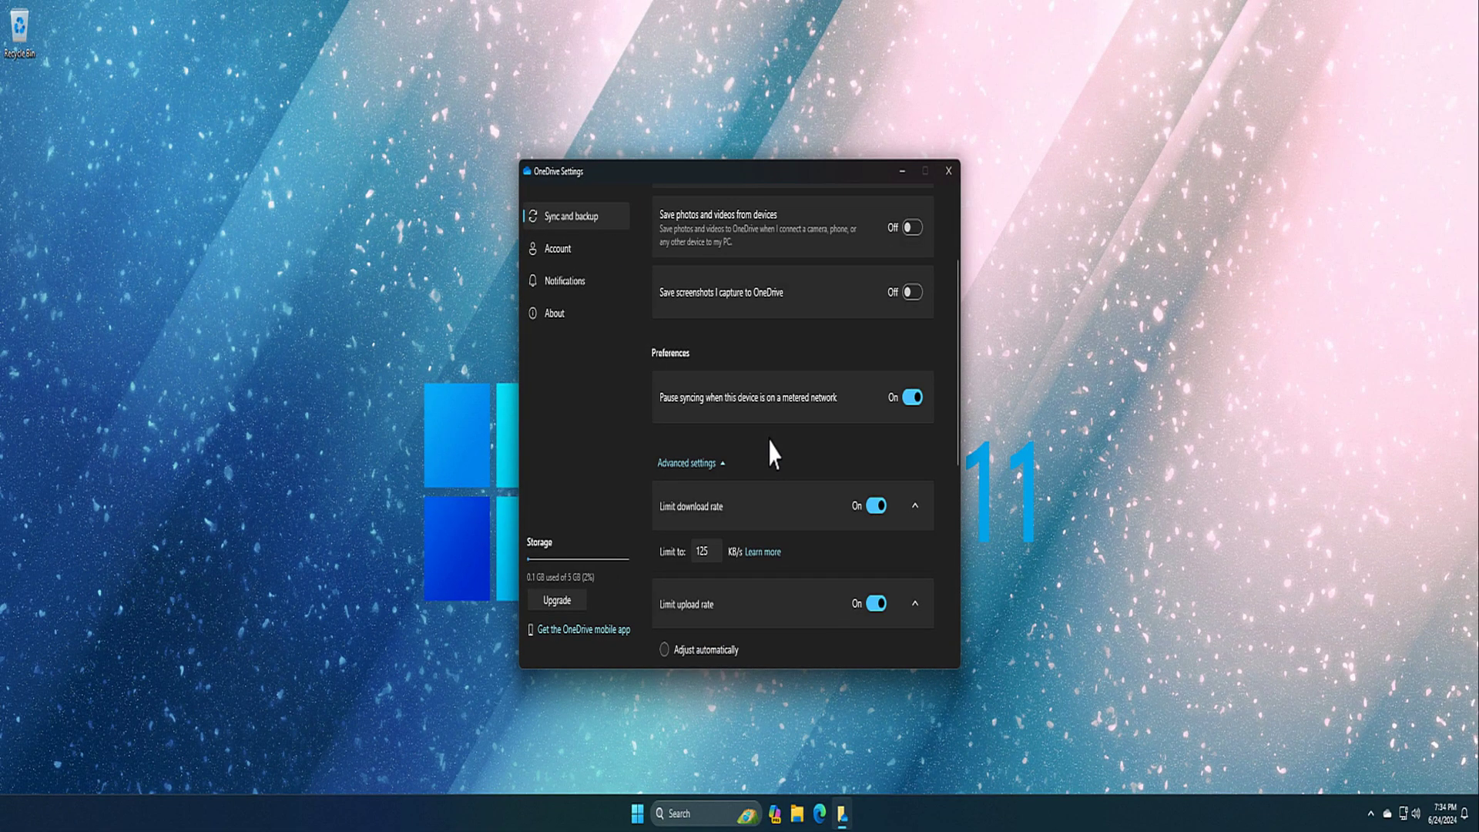